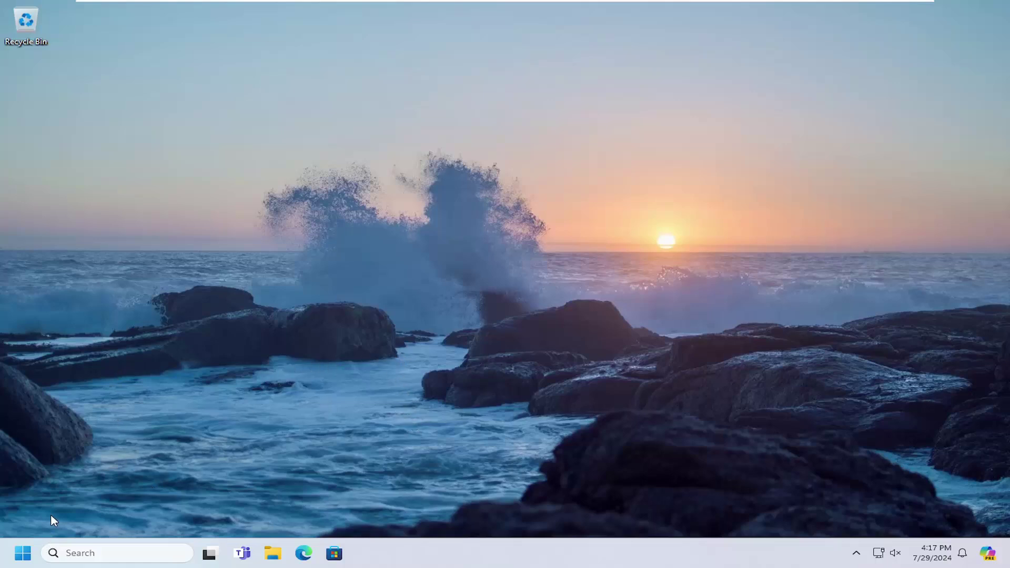
Search the Start menu for 'local group policy' and launch Edit group policy
click(26, 552)
text(loc)
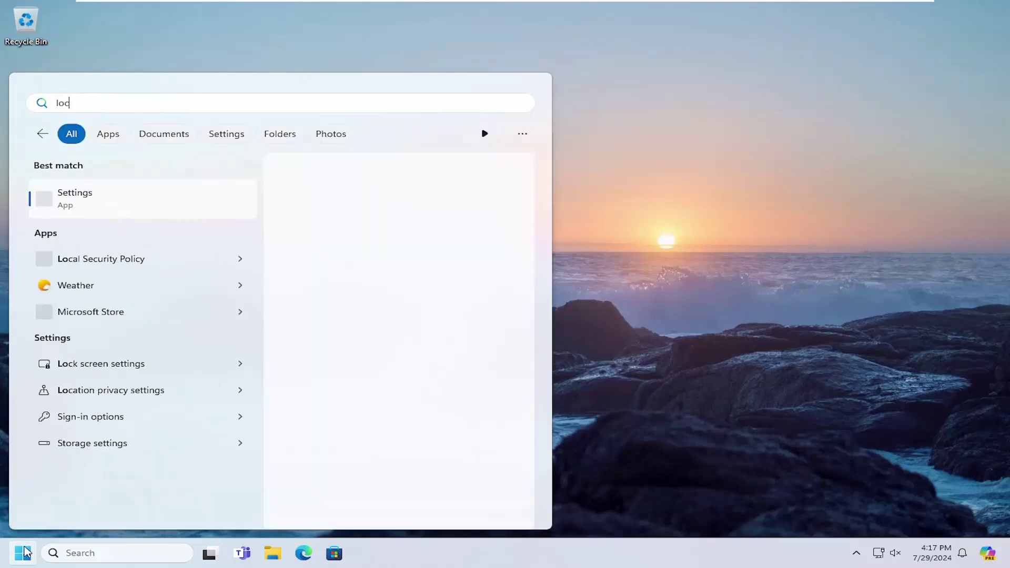
text(al group policy)
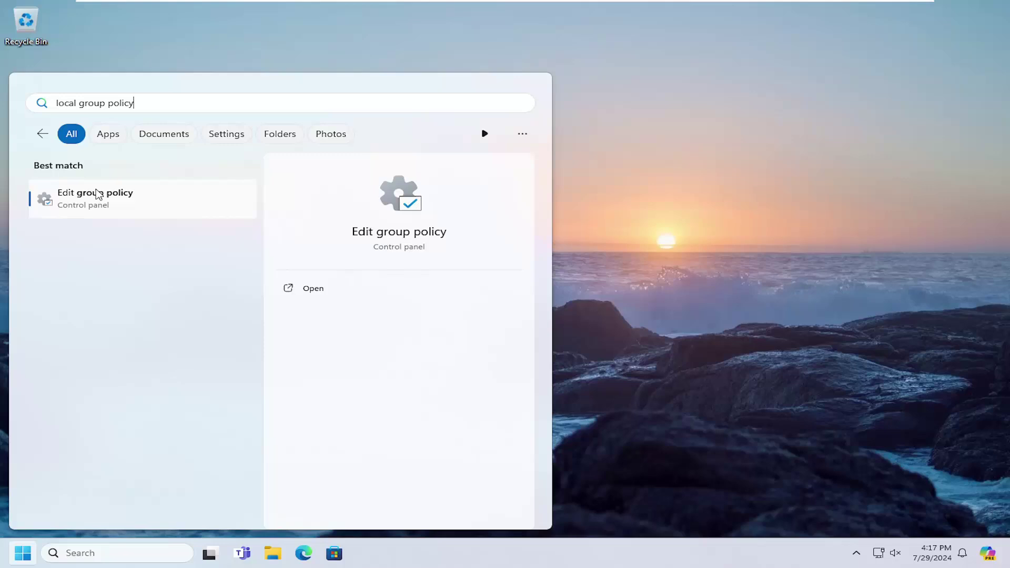
click(126, 202)
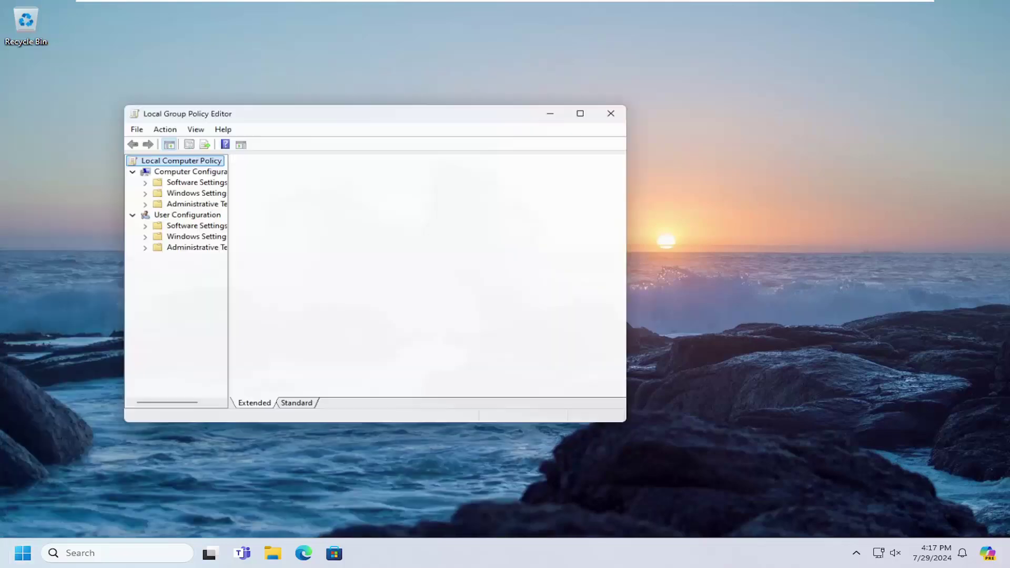
Reposition and enlarge the editor window, widening the folder tree pane
drag(475, 106, 475, 71)
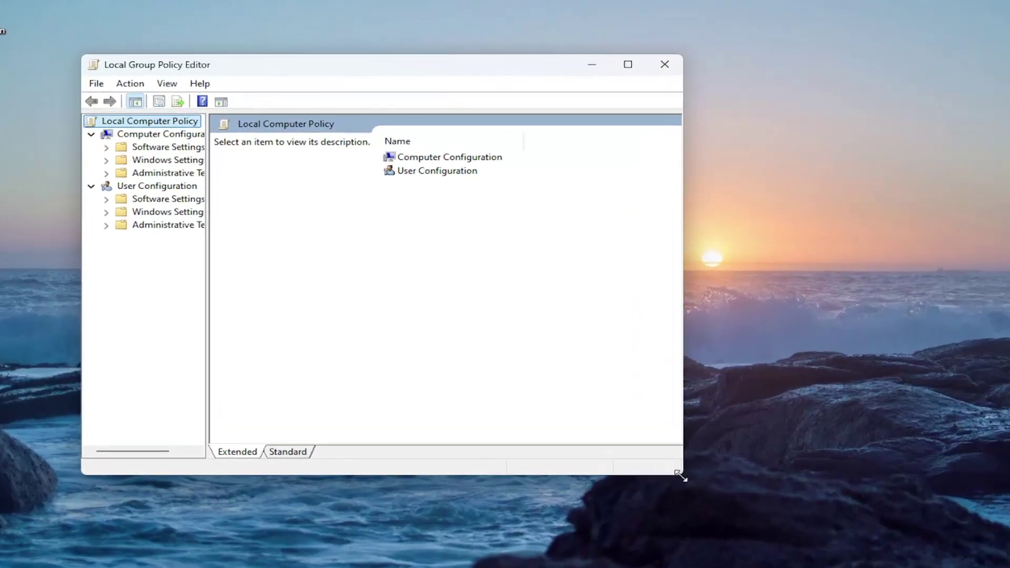
drag(683, 474, 856, 565)
drag(483, 76, 526, 27)
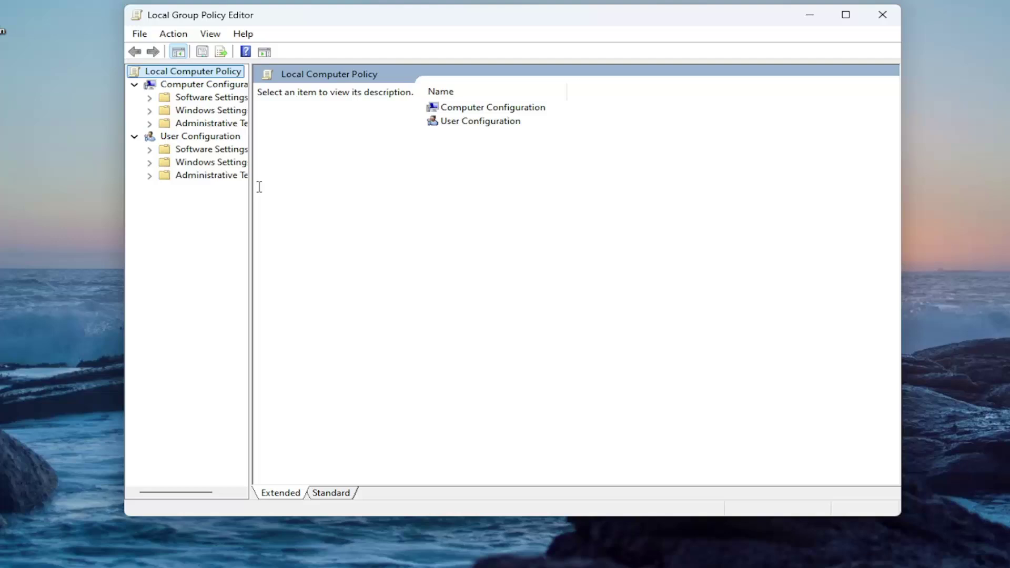
drag(249, 188, 325, 188)
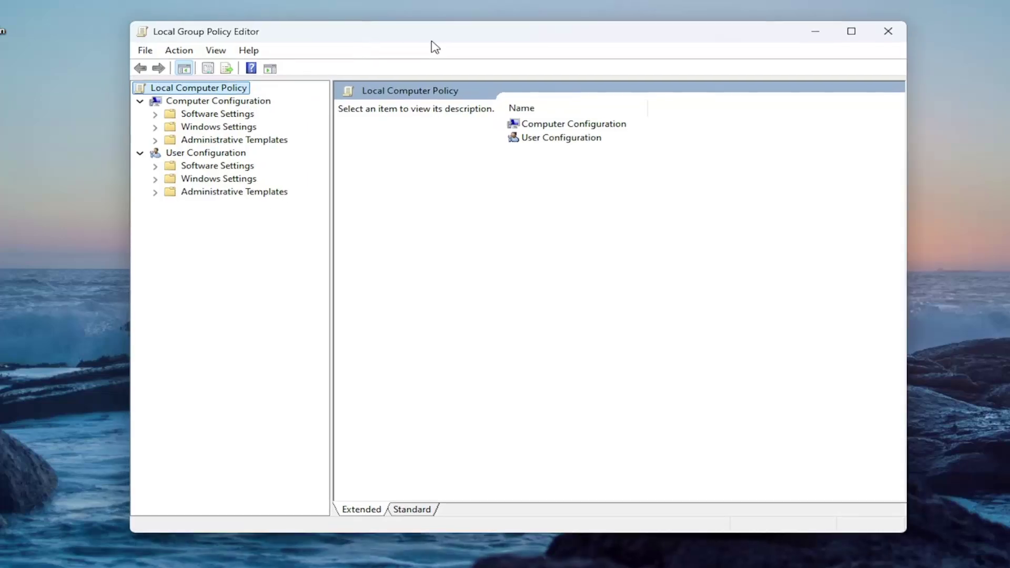
drag(424, 21, 430, 43)
Expand Computer Configuration > Administrative Templates > Windows Components in the tree
click(255, 107)
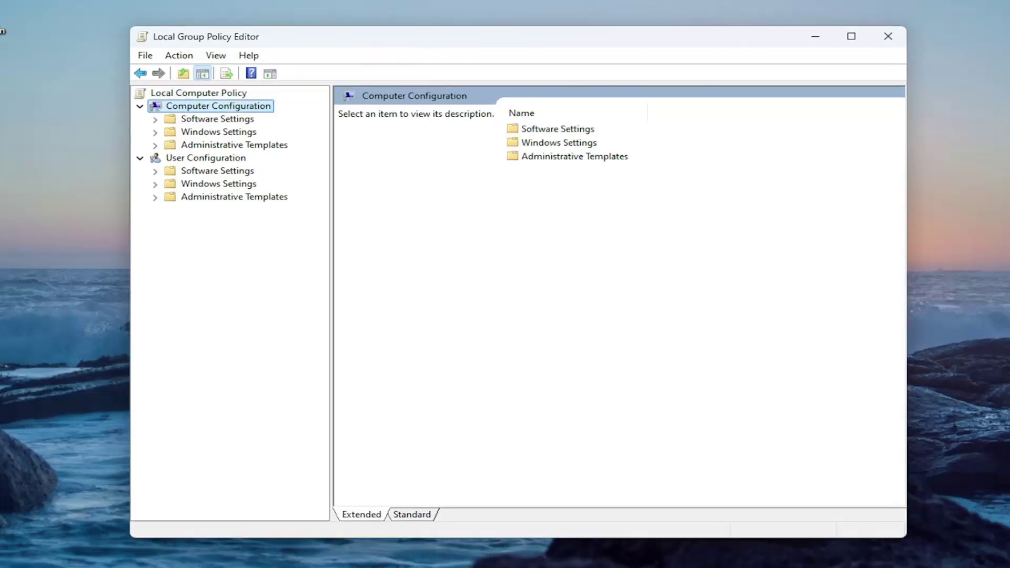
double_click(262, 146)
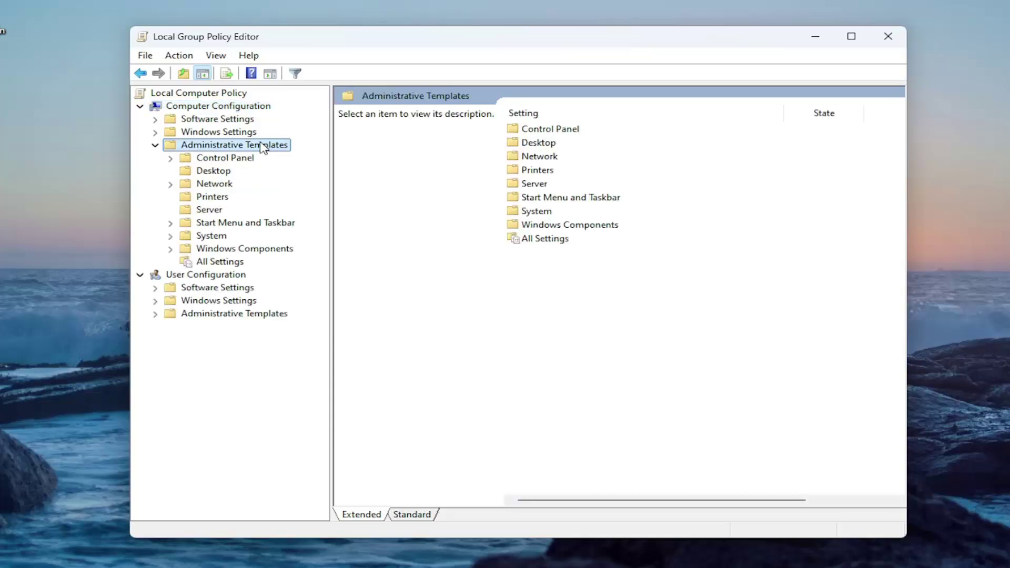
double_click(239, 248)
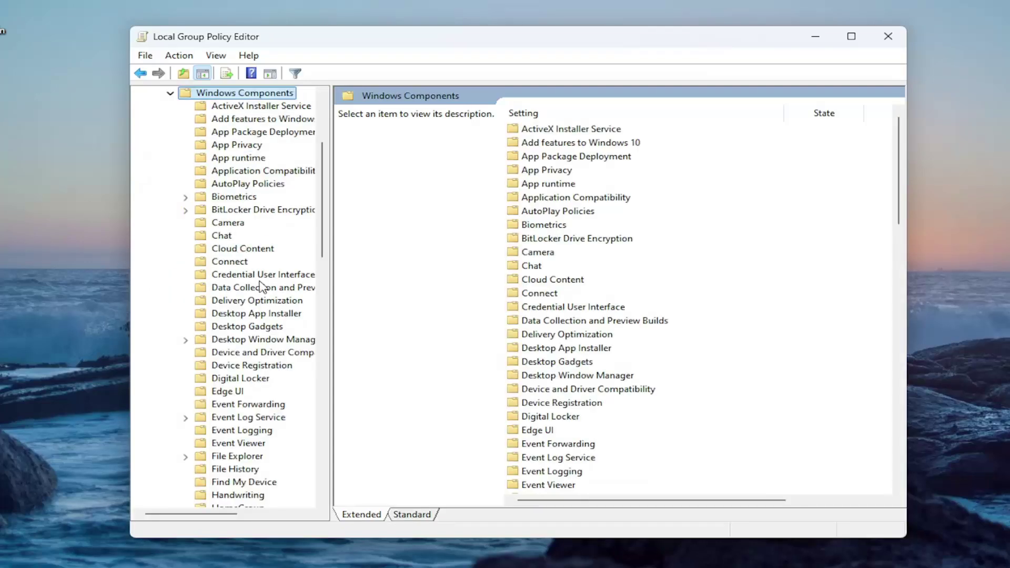
scroll(260, 289, down, 13)
scroll(264, 295, down, 1)
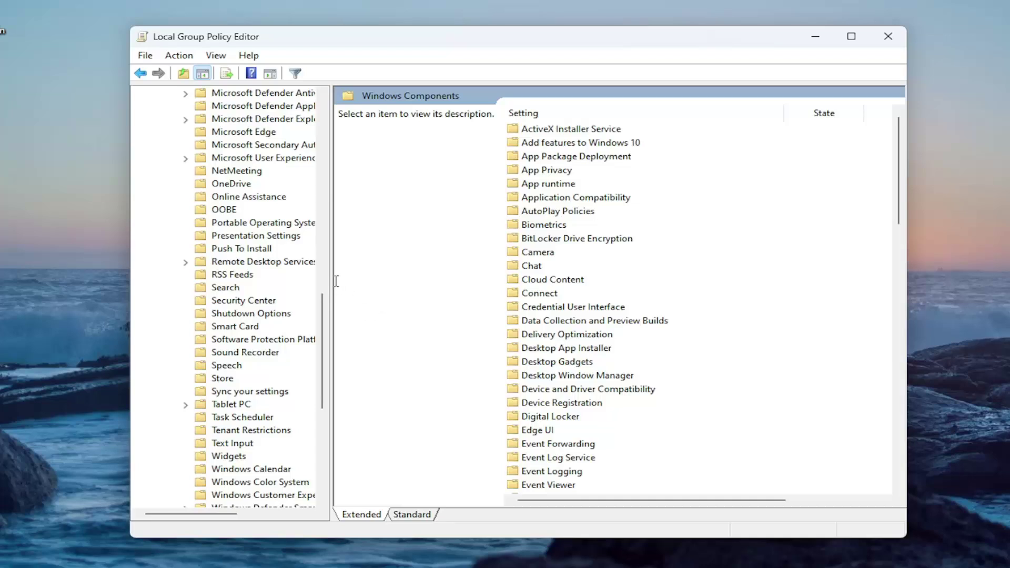
scroll(295, 295, up, 1)
Expand Remote Desktop Services and select its Remote Desktop Session Host folder
click(284, 300)
drag(332, 305, 376, 307)
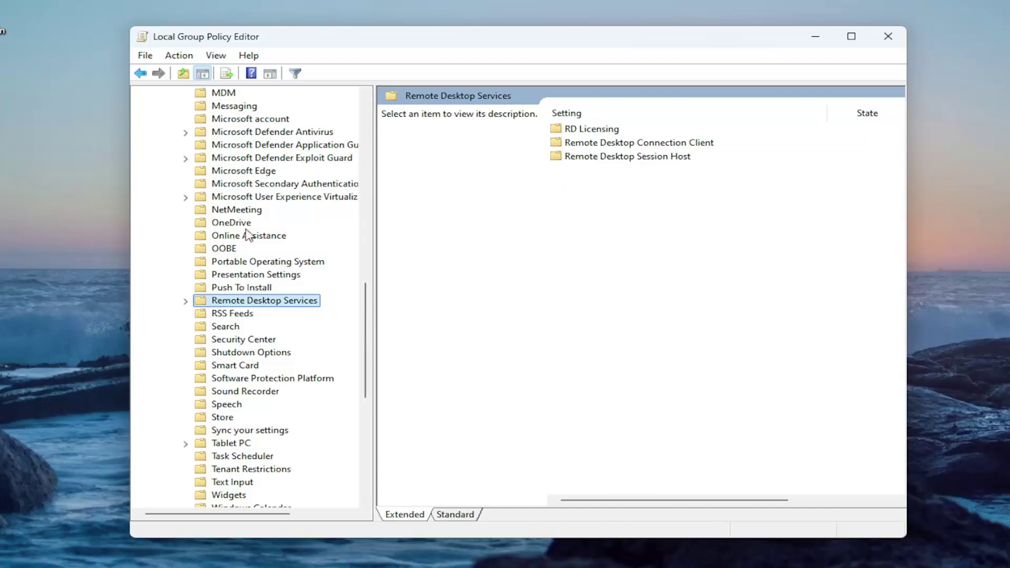
double_click(246, 301)
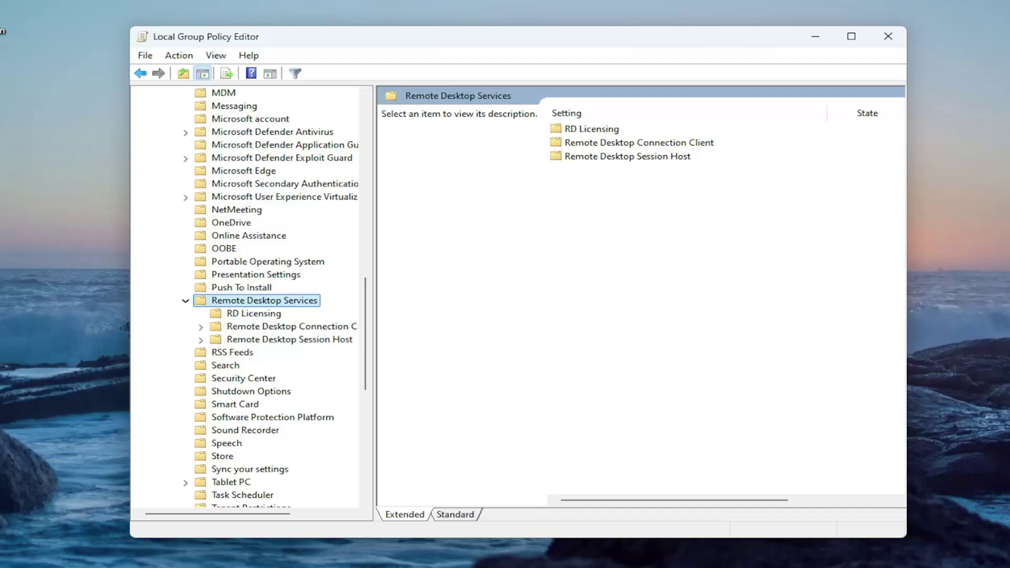
click(273, 341)
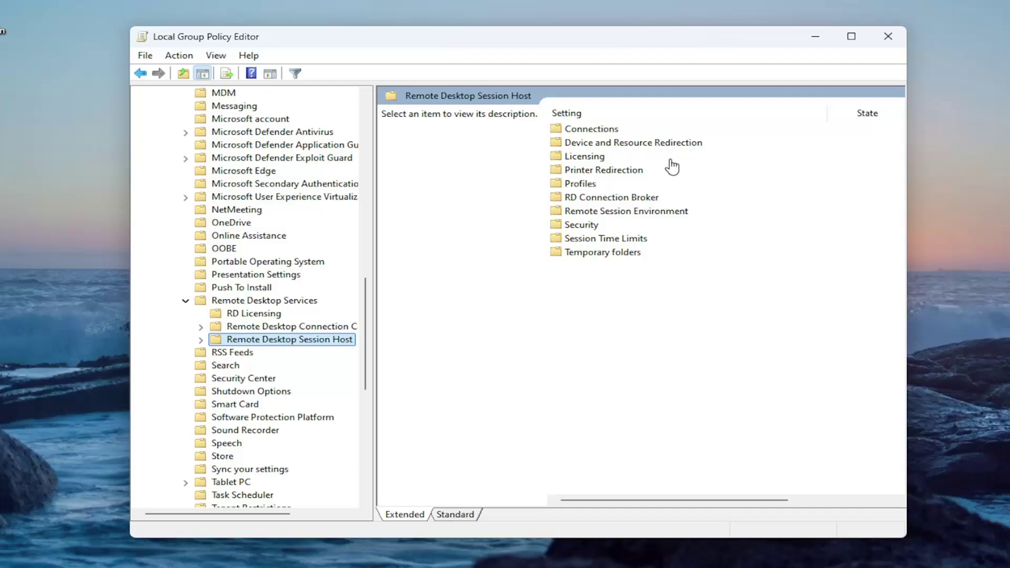
In Connections, set 'Restrict Remote Desktop Services users to a single session' to Disabled
click(591, 132)
double_click(591, 131)
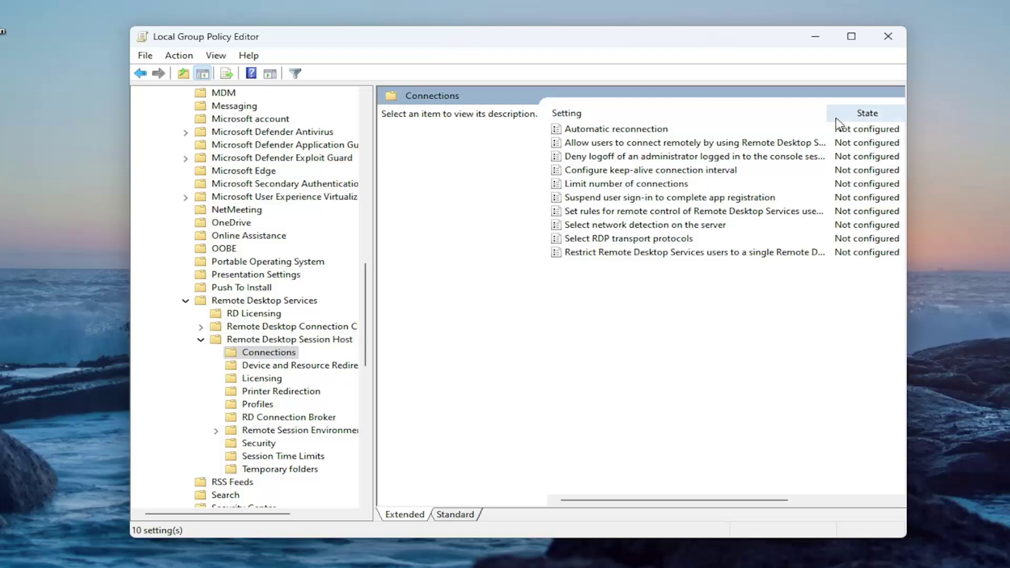
click(642, 253)
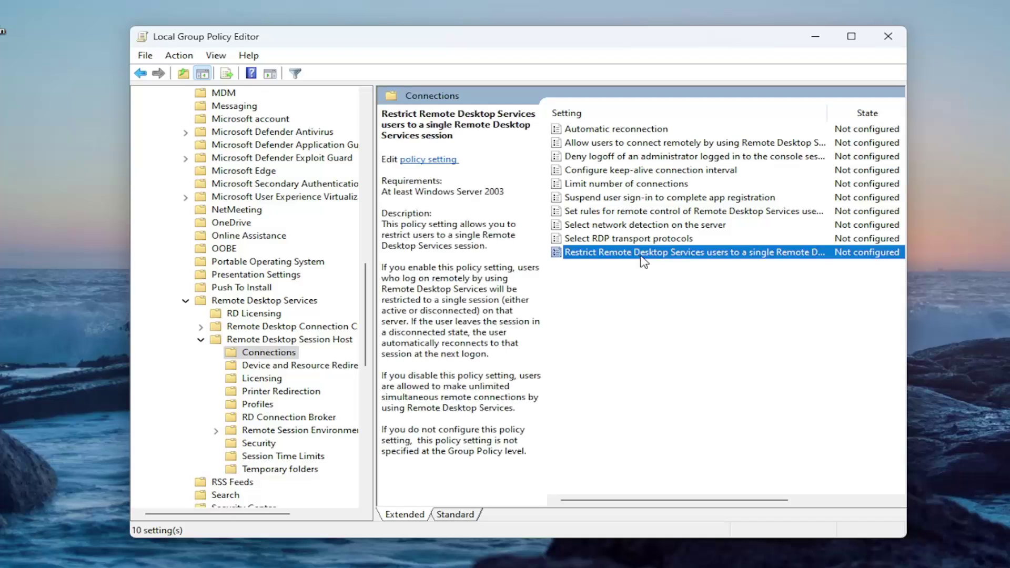
double_click(641, 257)
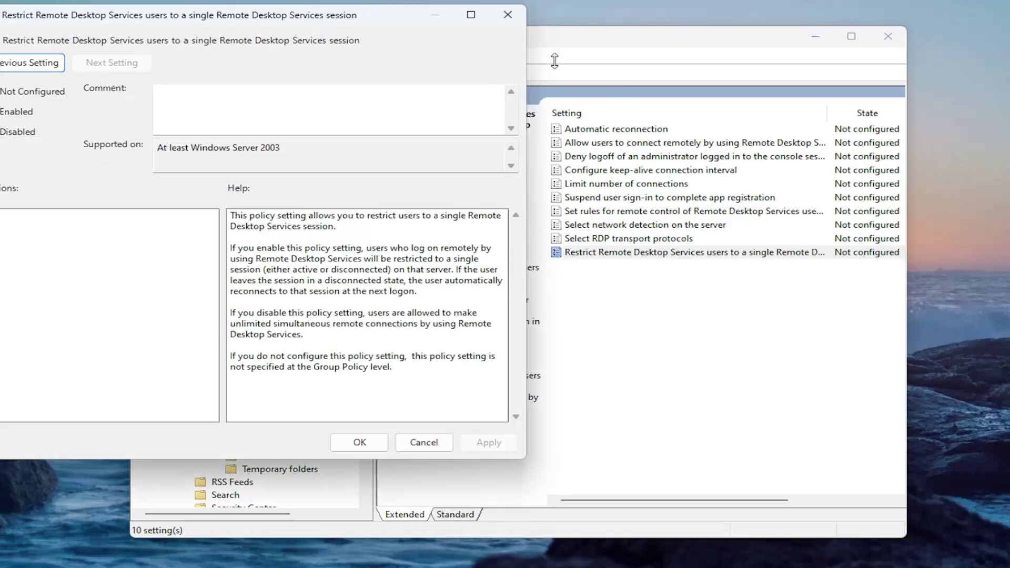
drag(399, 23, 658, 80)
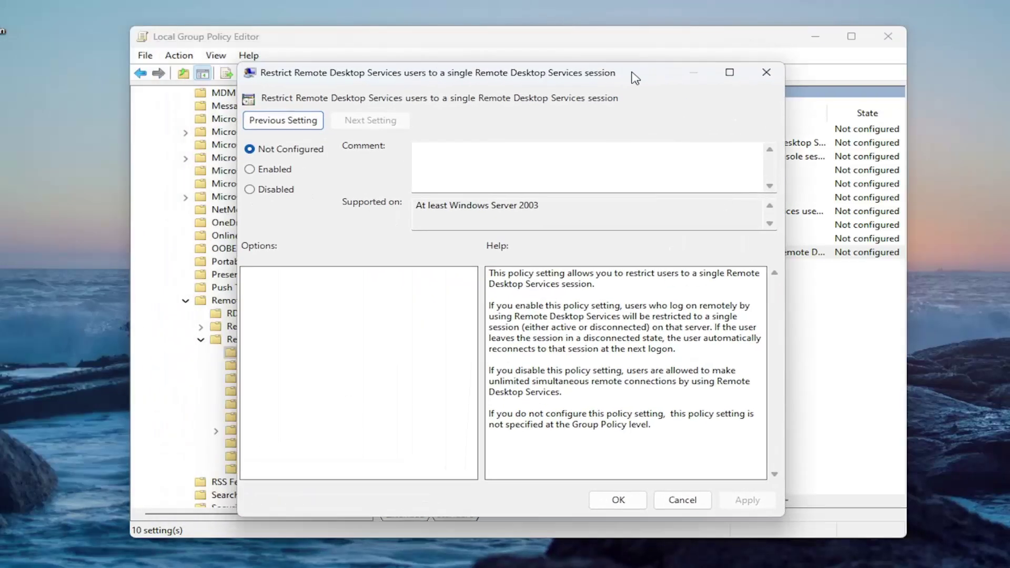
click(268, 192)
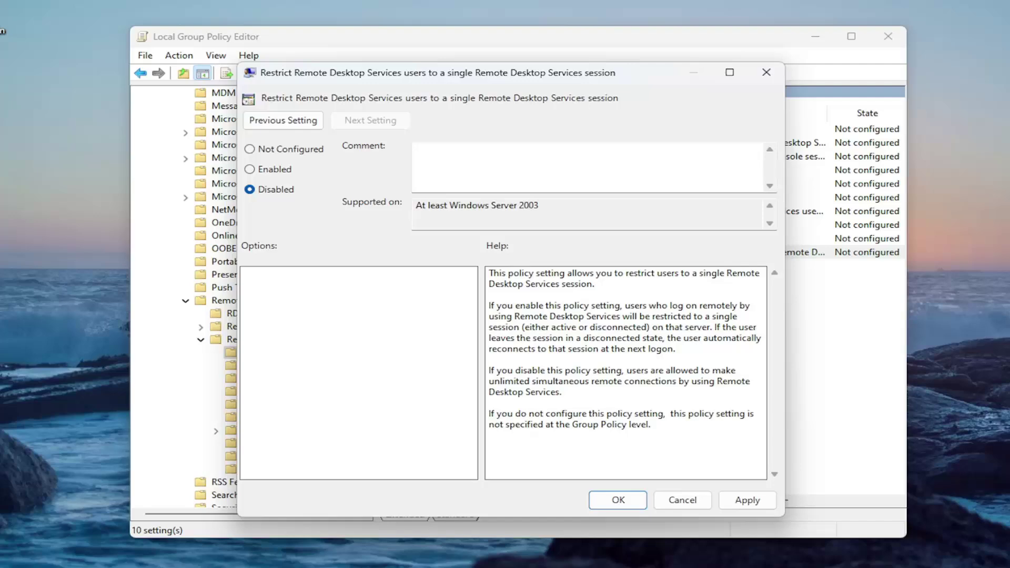
click(756, 500)
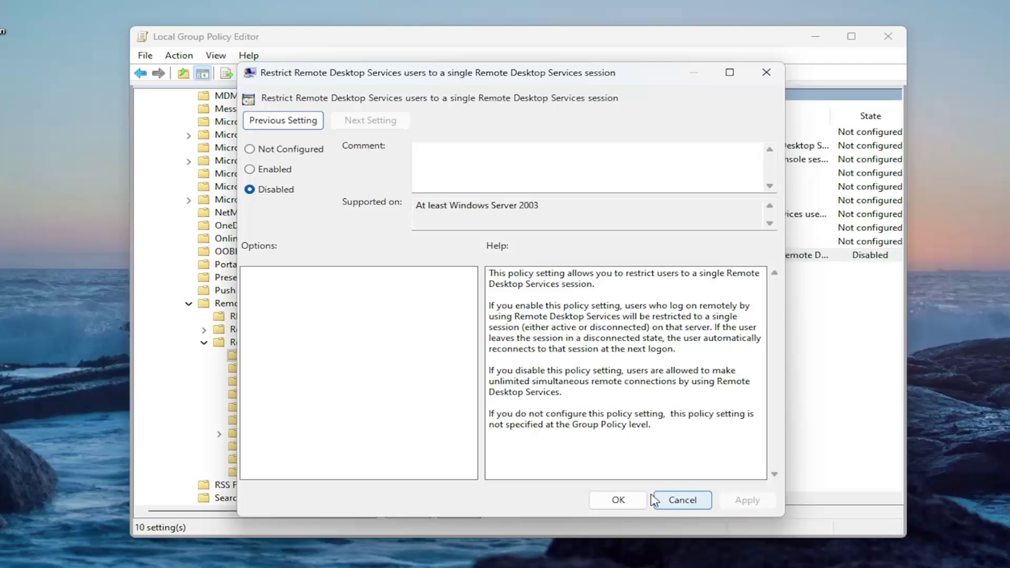
click(619, 500)
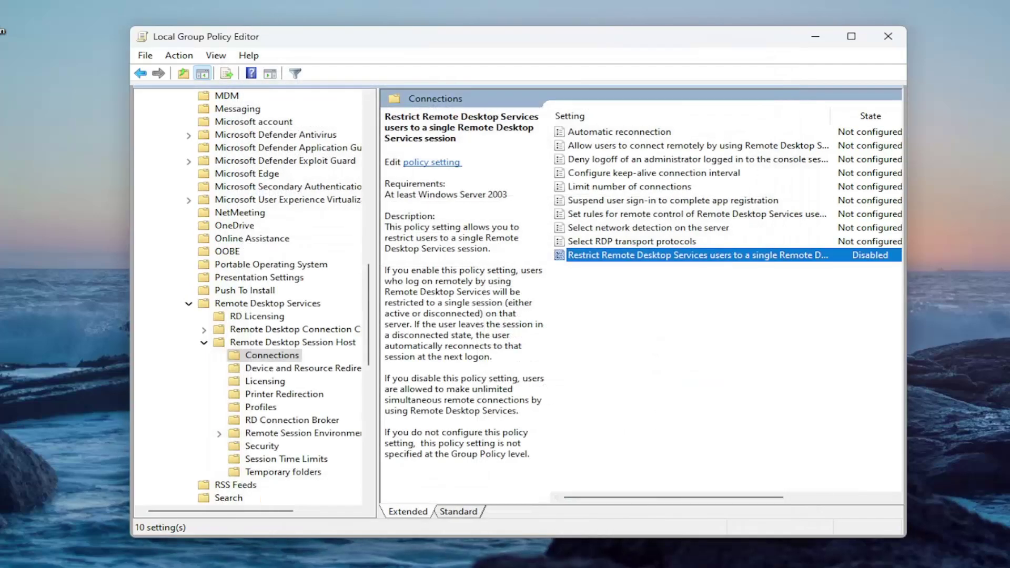
Enable 'Limit number of connections' with RD Maximum Connections allowed set to 999999
click(628, 160)
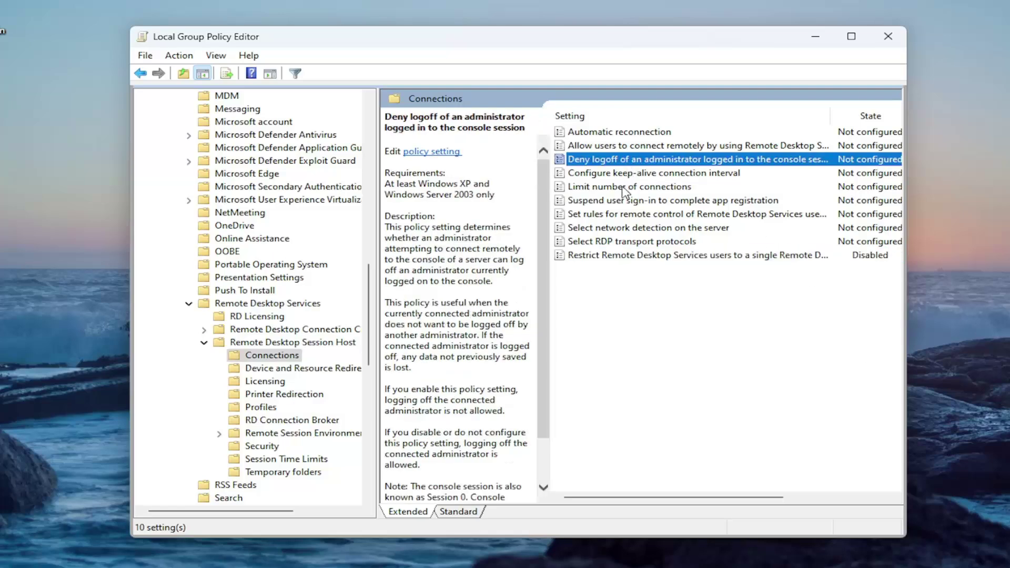
click(621, 187)
double_click(621, 189)
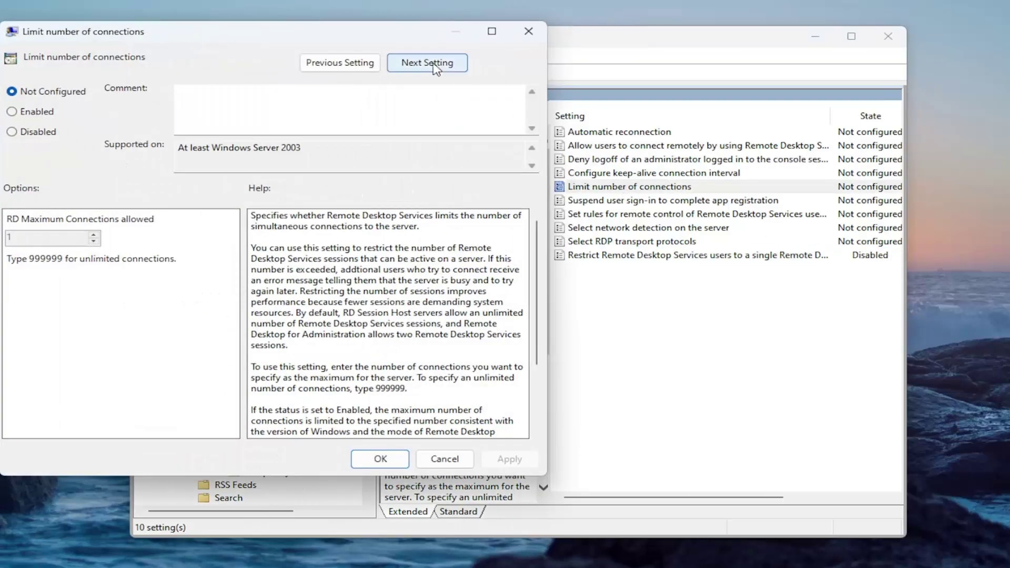
drag(383, 32, 638, 80)
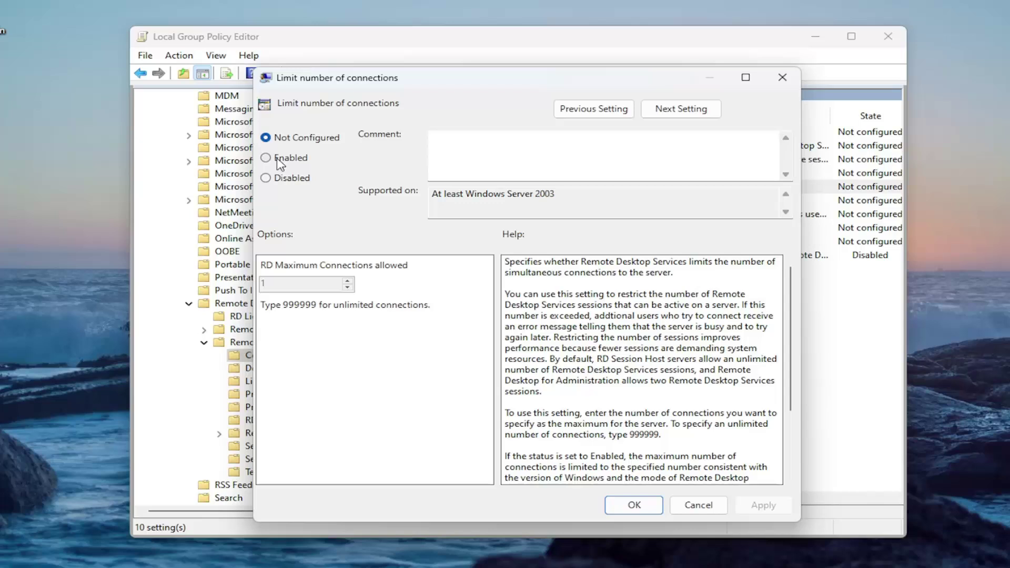
click(282, 159)
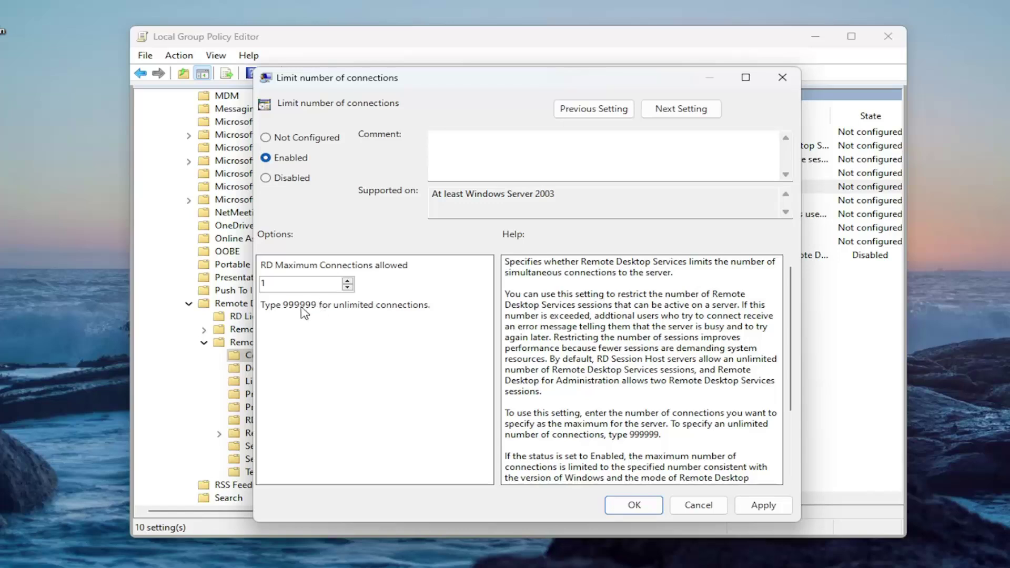
double_click(301, 287)
text(999999)
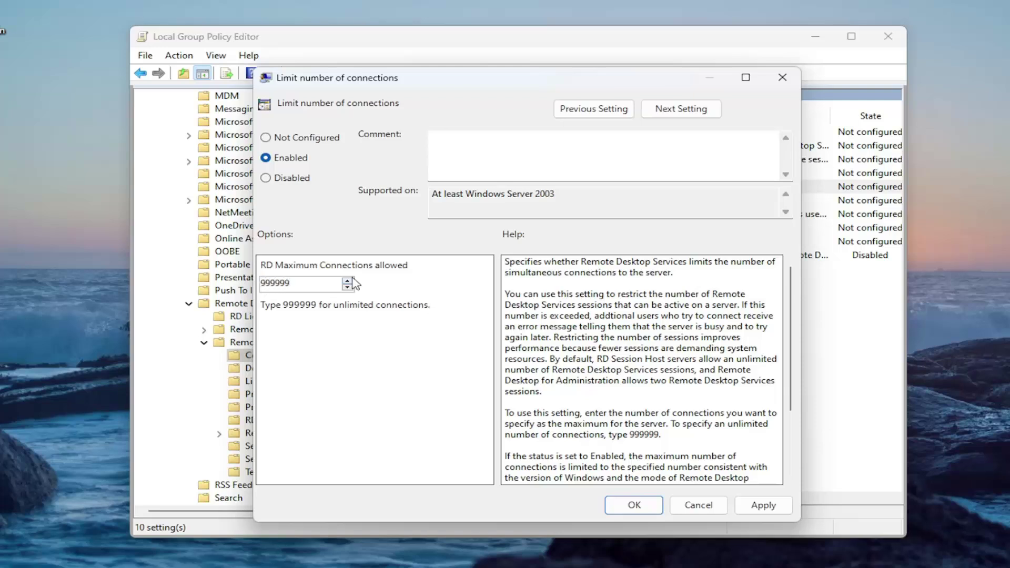
drag(295, 283, 277, 278)
click(630, 509)
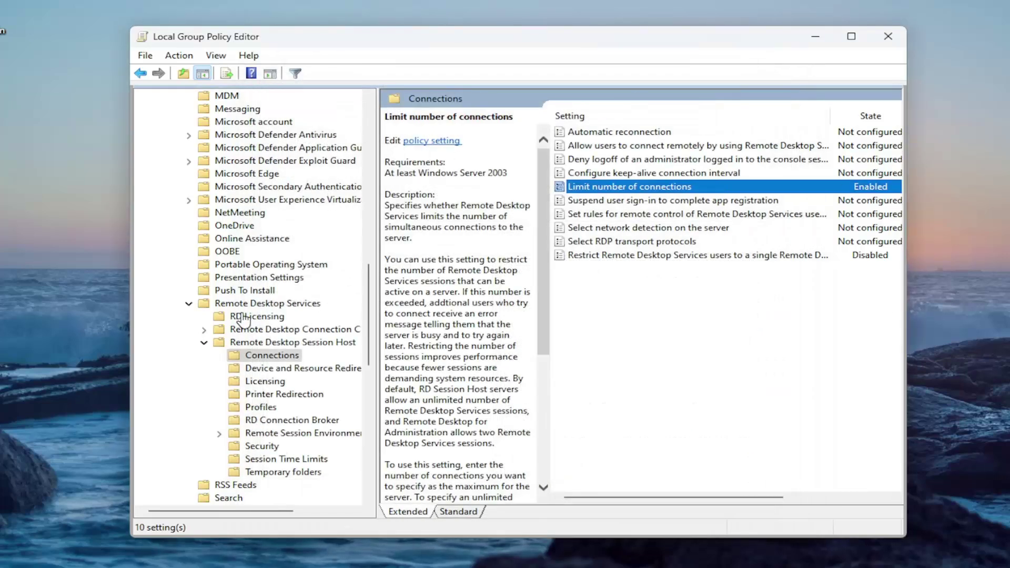
Collapse the Session Host, Remote Desktop Services and Administrative Templates folders, then close the editor
double_click(252, 337)
double_click(255, 300)
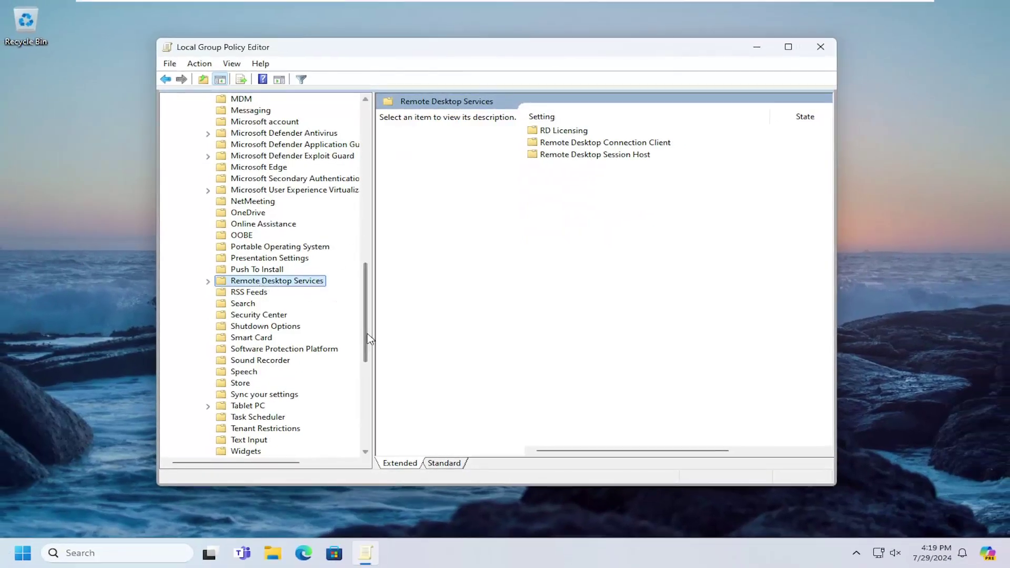
drag(367, 338, 341, 185)
key(Left)
key(Left)
double_click(231, 146)
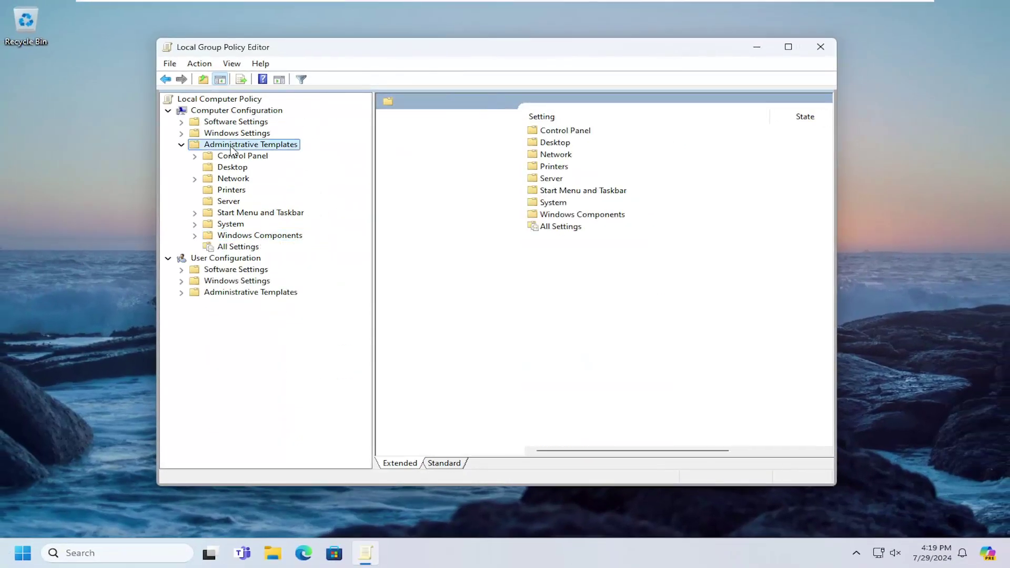
click(820, 46)
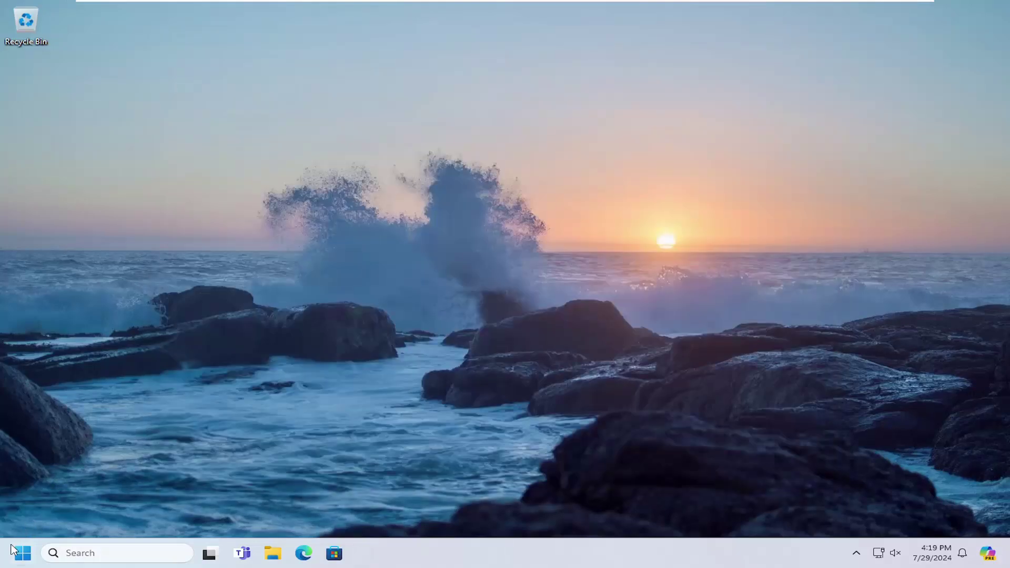